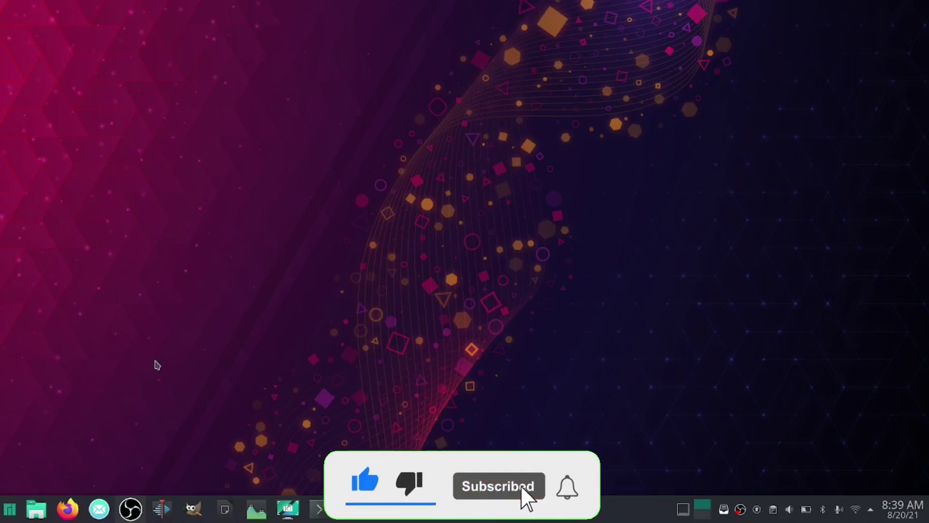
# Launch Add/Remove Software from the application launcher and drag its window toward the screen centre.
pyautogui.click(10, 509)
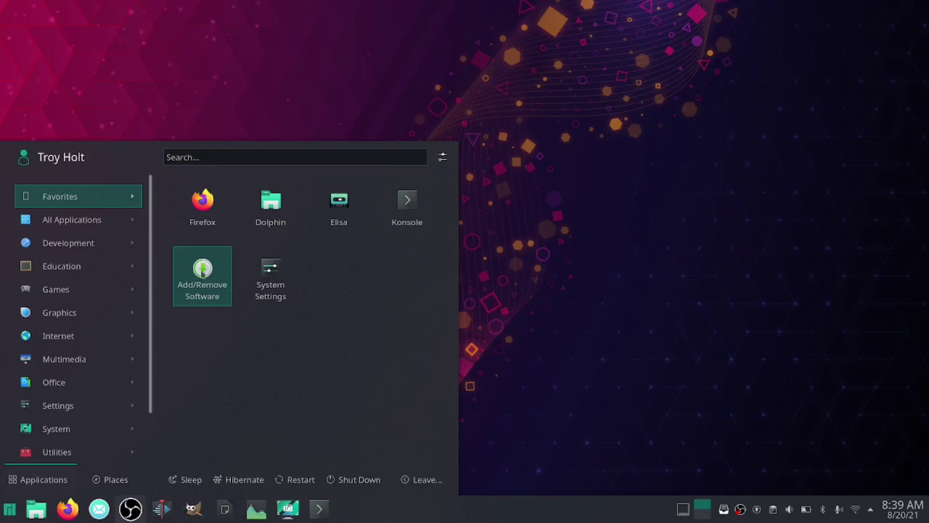
pyautogui.click(208, 275)
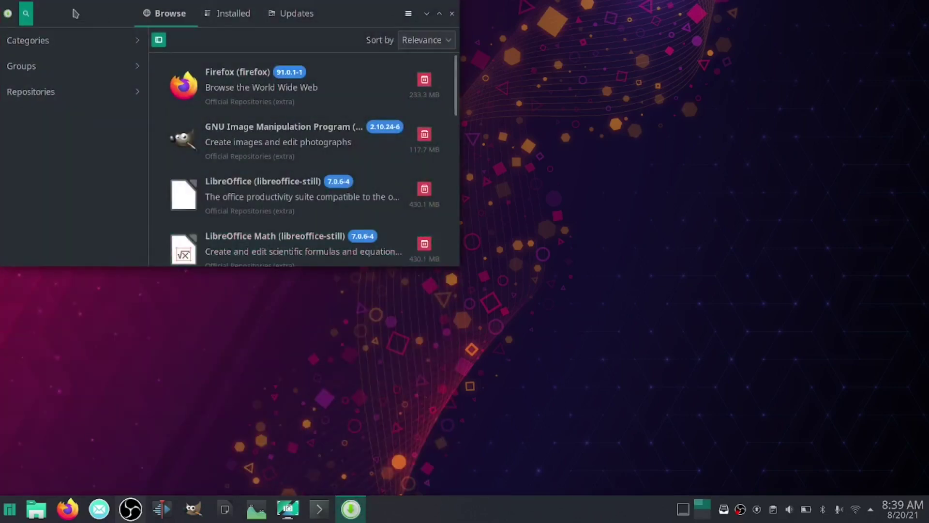
pyautogui.moveTo(80, 13); pyautogui.dragTo(240, 112)
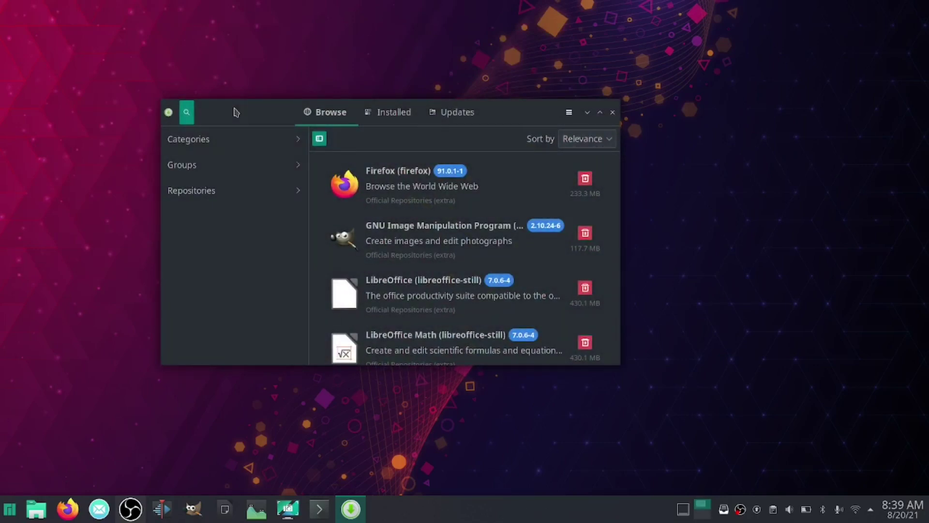
pyautogui.click(570, 115)
# Choose Preferences from the main menu and authenticate with the account password.
pyautogui.click(554, 206)
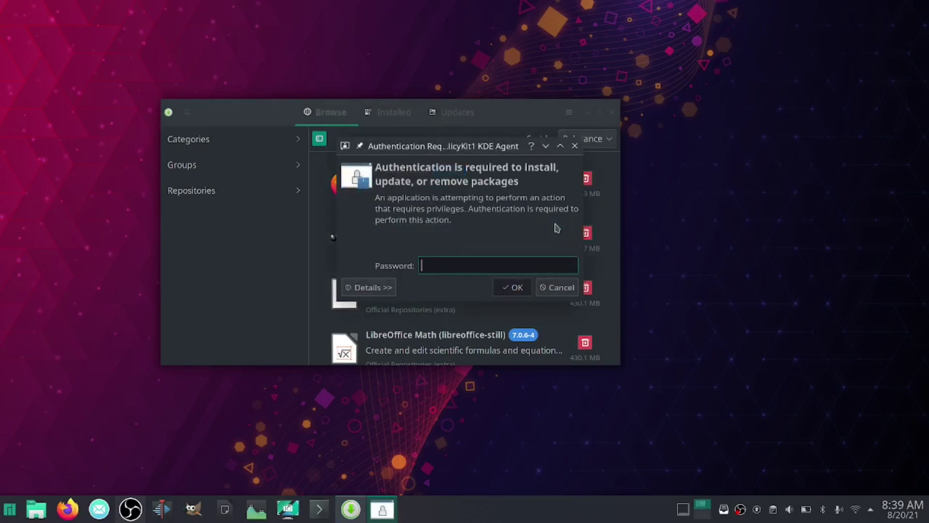
pyautogui.write('•••••••••')
pyautogui.press('Return')
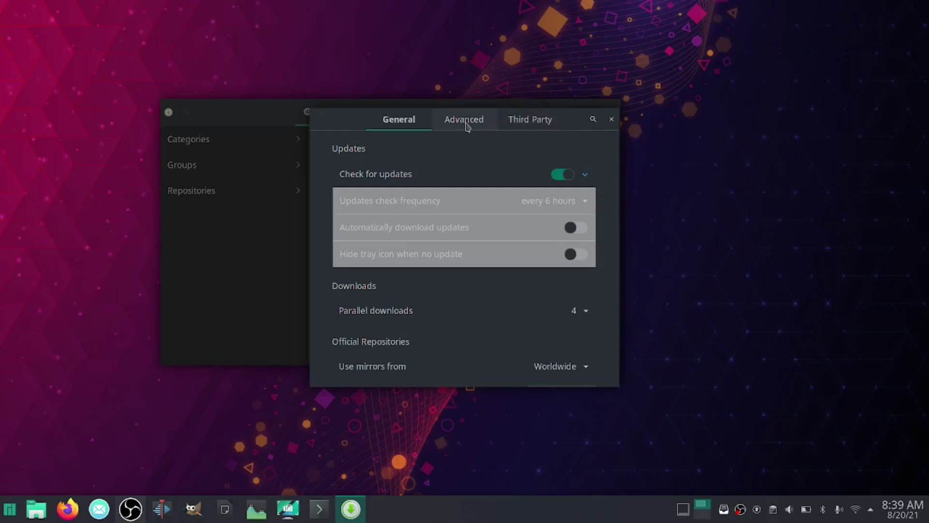
# Switch to the Third Party tab and turn on the Enable AUR support switch.
pyautogui.click(528, 123)
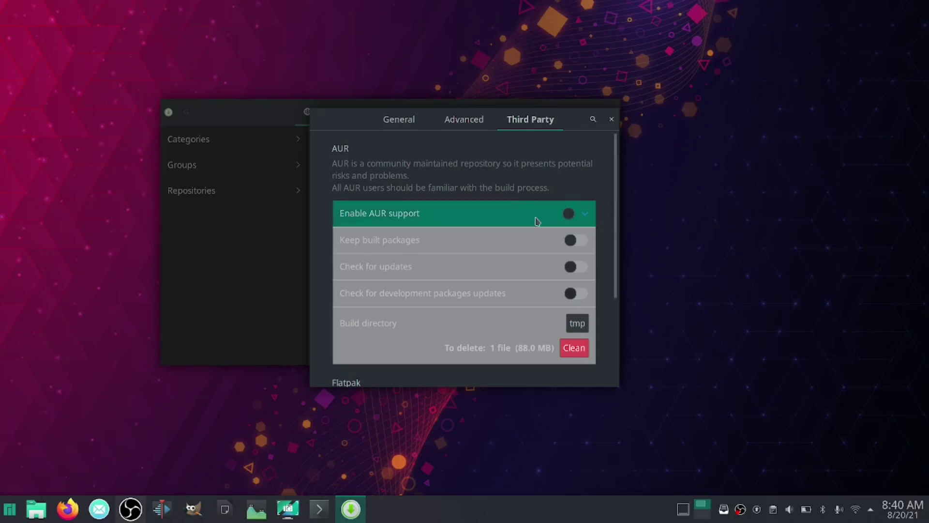
pyautogui.click(565, 215)
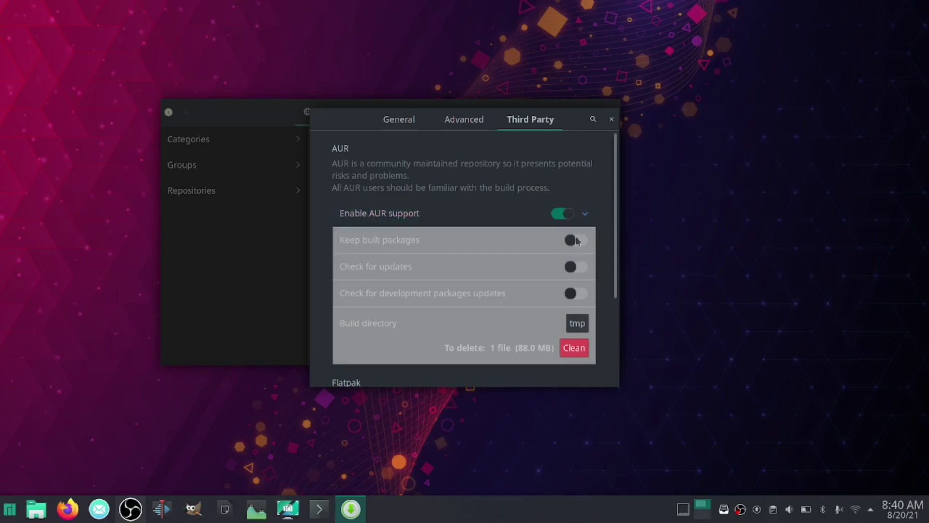
pyautogui.click(561, 213)
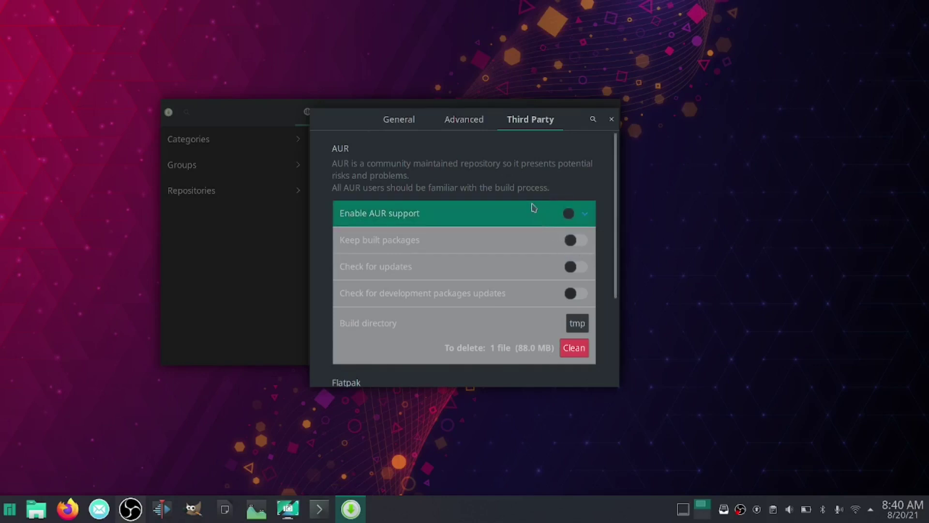
pyautogui.scroll(-4, 534, 208)
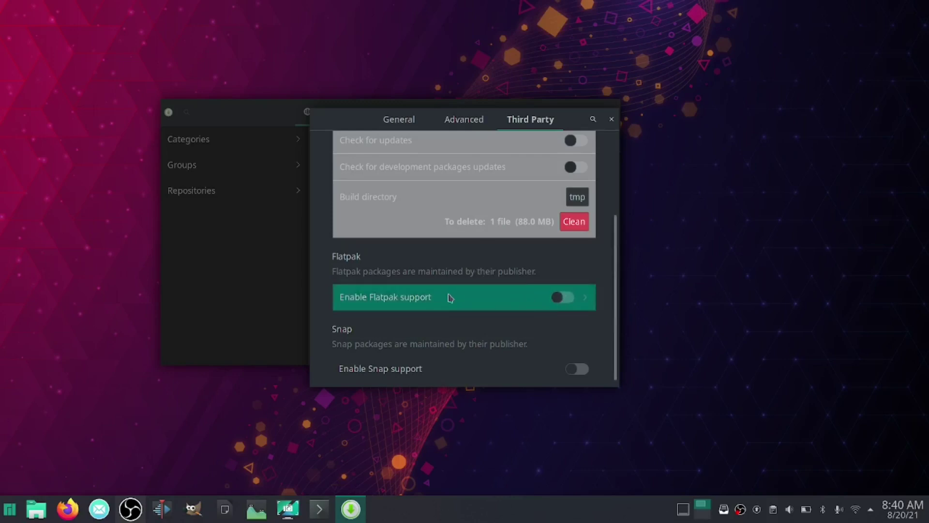
pyautogui.scroll(-1, 445, 289)
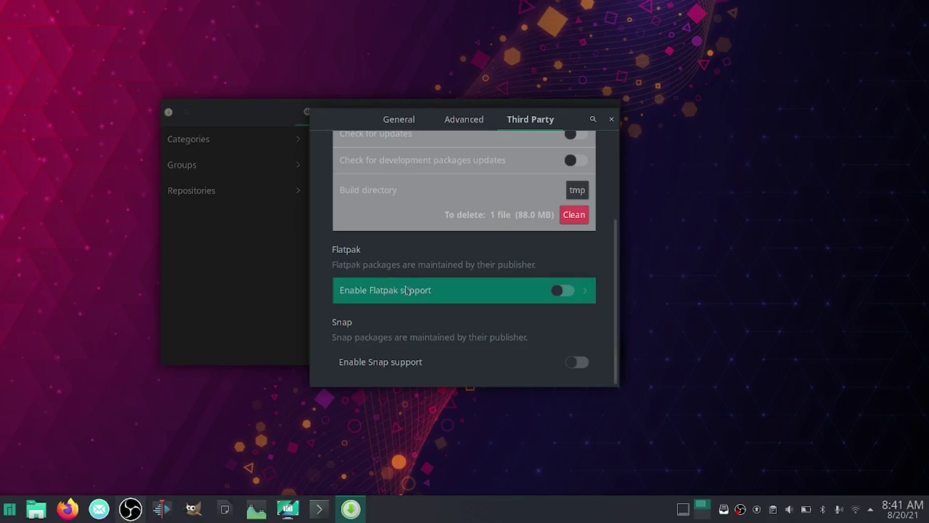
pyautogui.scroll(3, 541, 337)
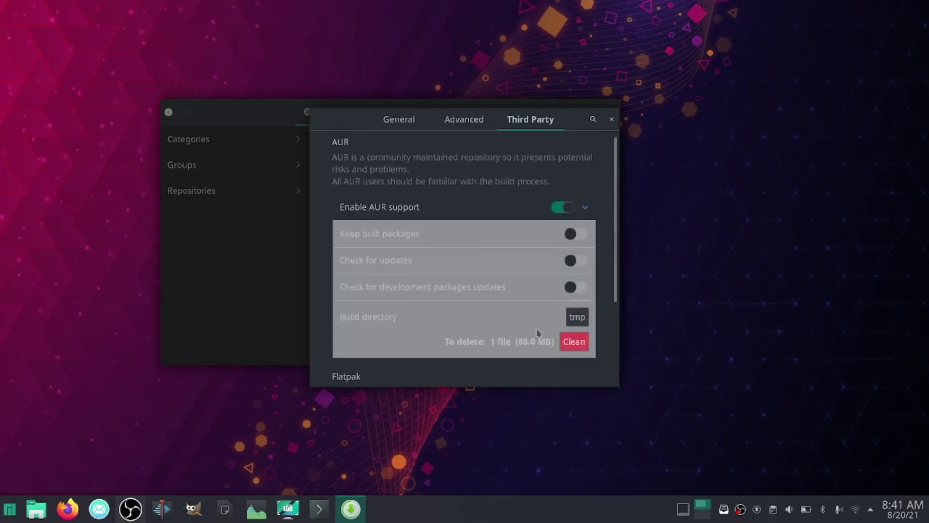
# Look over the Advanced tab, then switch back to the General tab.
pyautogui.click(473, 125)
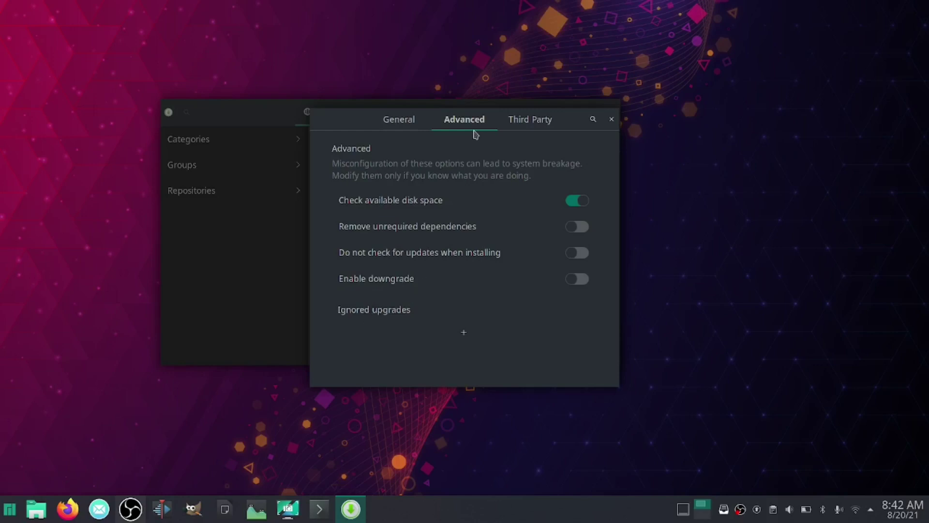
pyautogui.click(400, 121)
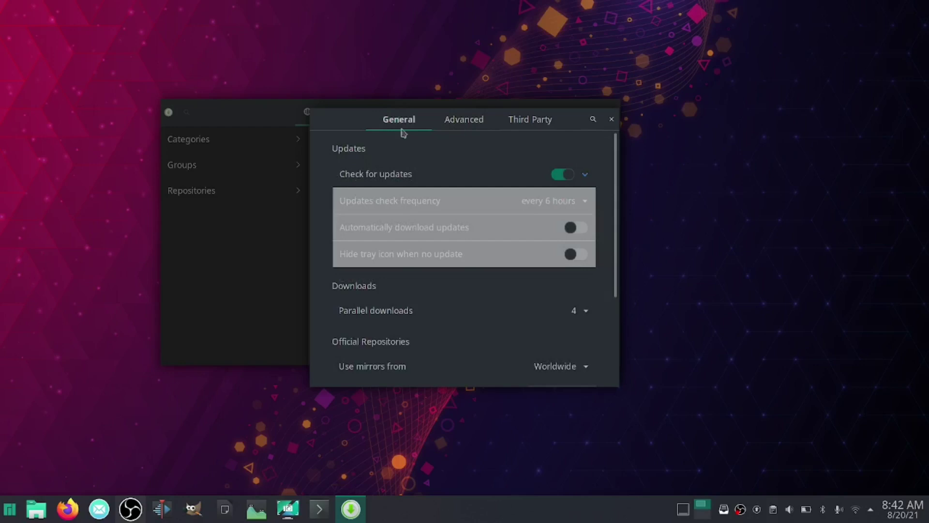
pyautogui.click(511, 200)
pyautogui.moveTo(758, 512)
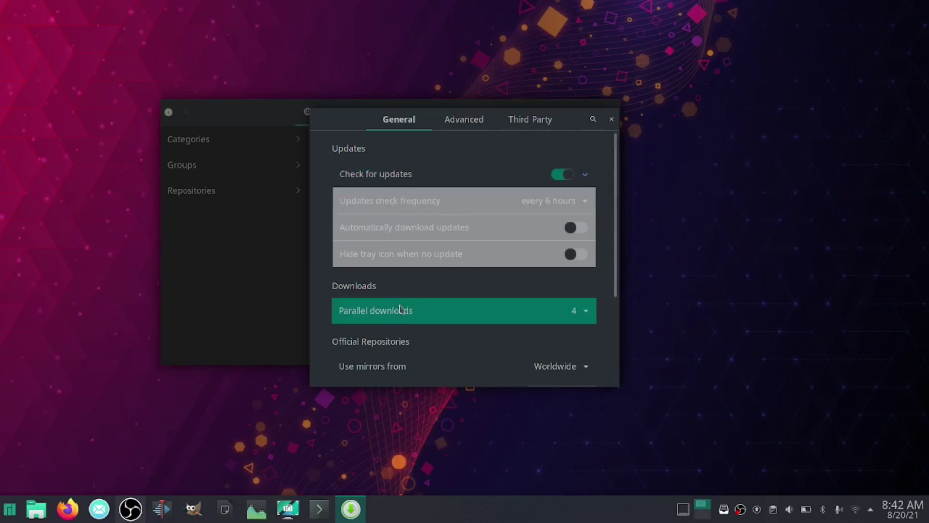
pyautogui.scroll(-2, 404, 284)
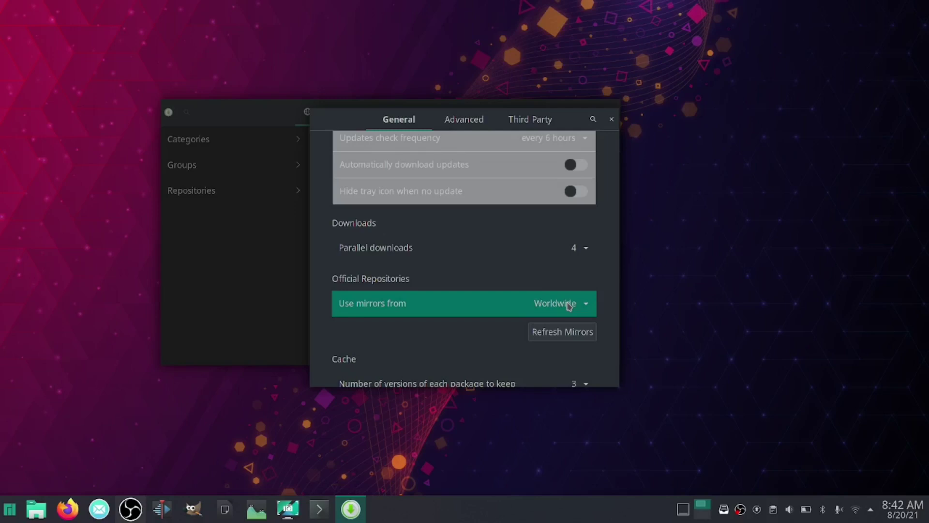
pyautogui.scroll(-1, 463, 273)
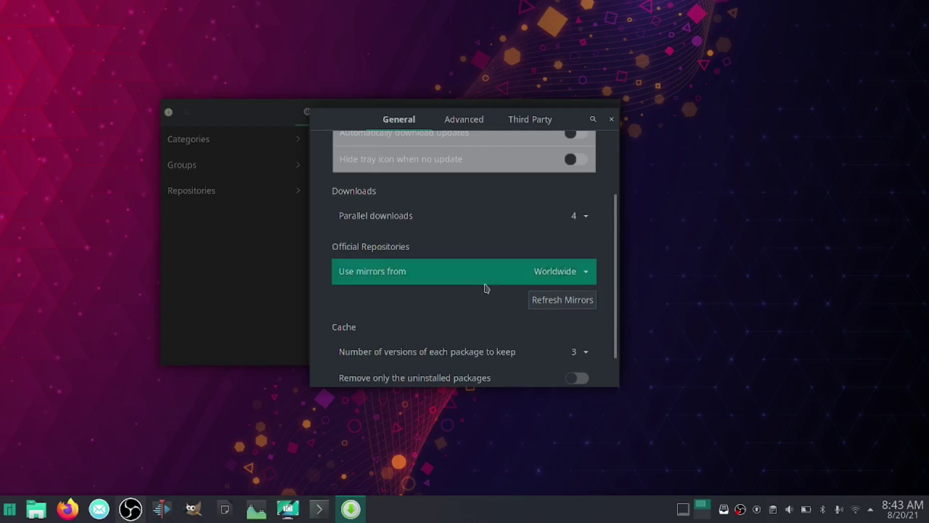
pyautogui.scroll(-1, 484, 291)
pyautogui.scroll(-1, 455, 294)
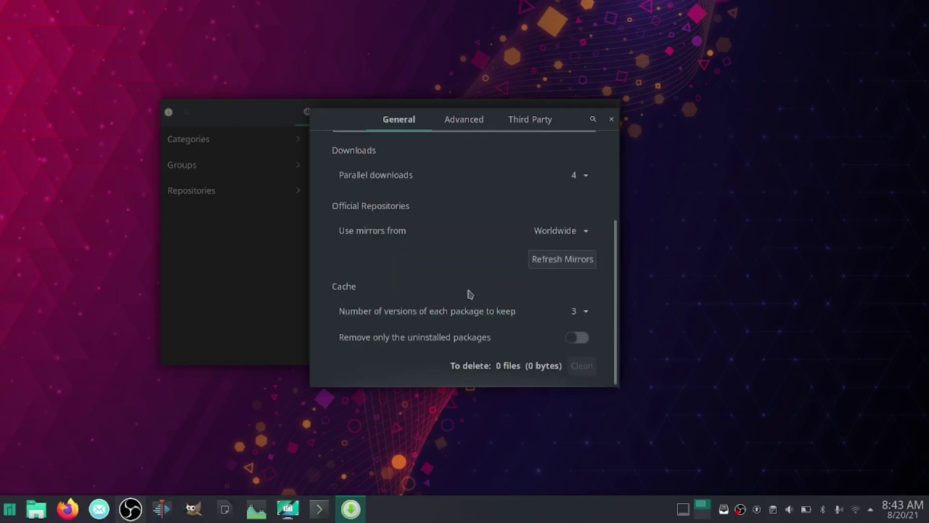
pyautogui.scroll(4, 444, 296)
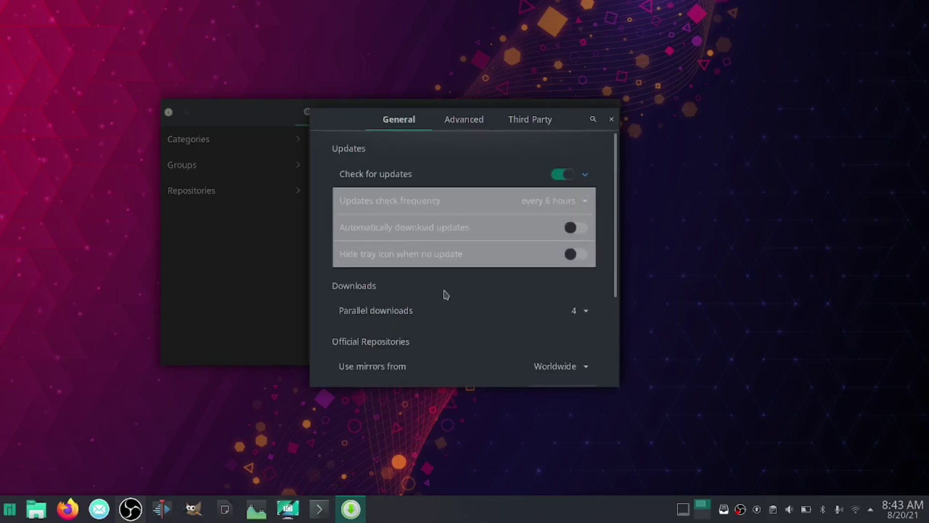
# Close Preferences and search the packages for 'gimp'.
pyautogui.click(612, 120)
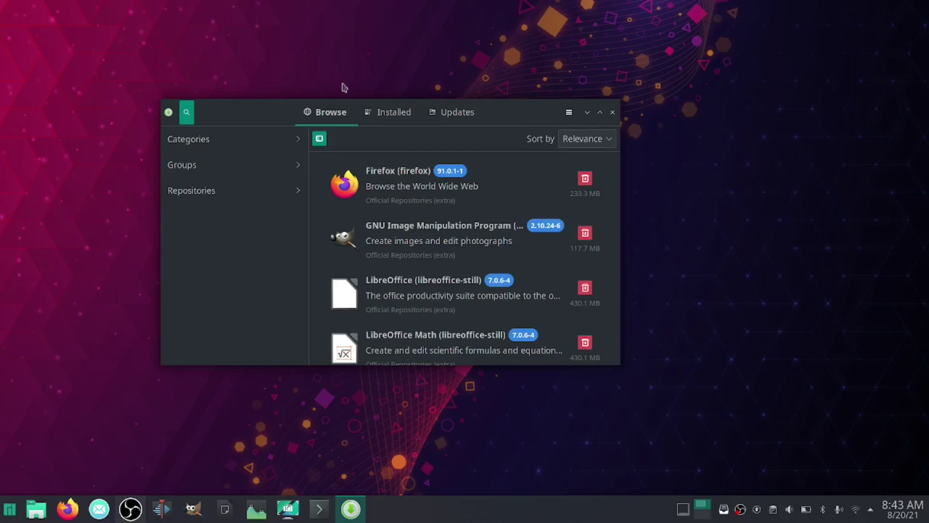
pyautogui.click(189, 119)
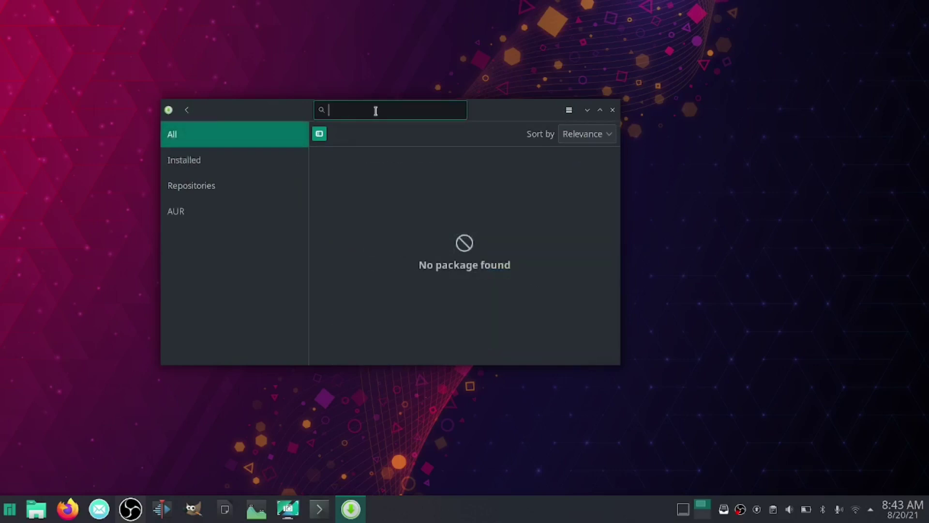
pyautogui.write('gimp')
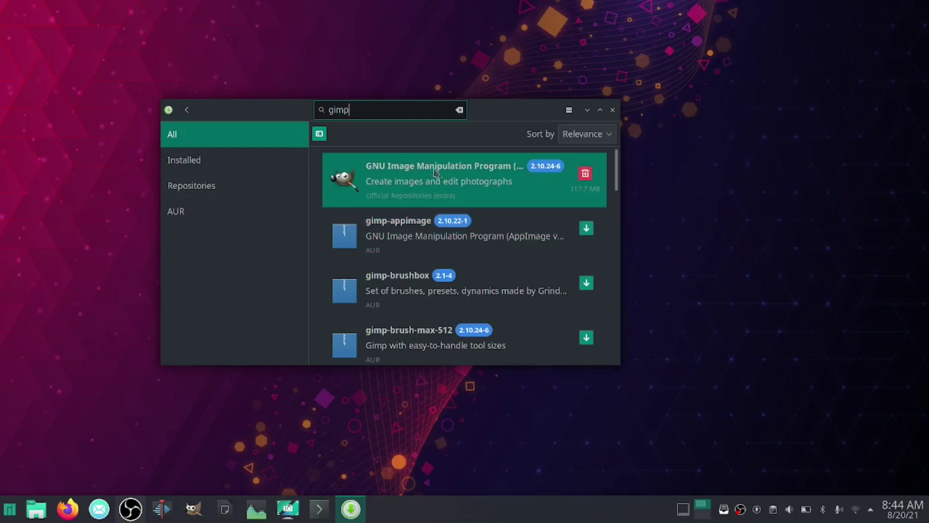
# Replace the search with 'obs' and open the obs-advanced-scene-switcher package.
pyautogui.doubleClick(357, 105)
pyautogui.write('obs')
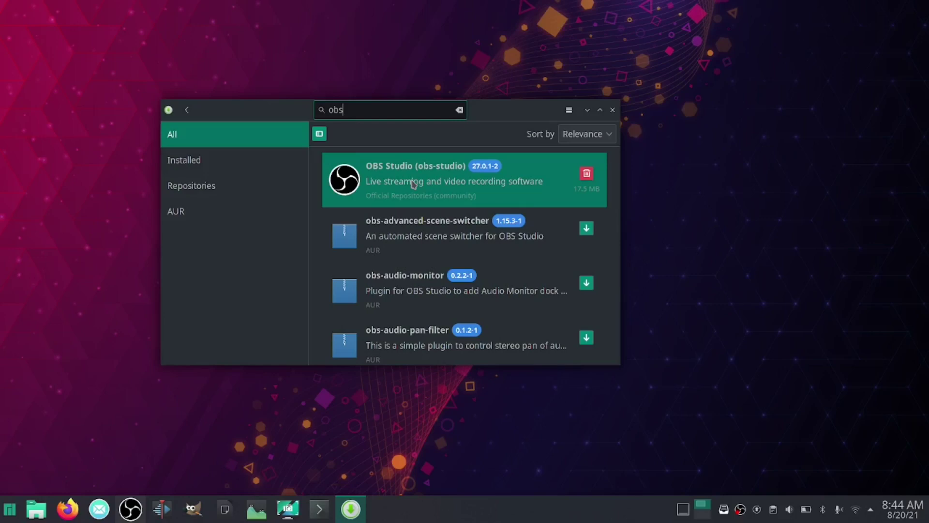
pyautogui.click(461, 234)
# Browse obs-advanced-scene-switcher's details, return to the obs results, and move the window up-right.
pyautogui.scroll(-2, 478, 233)
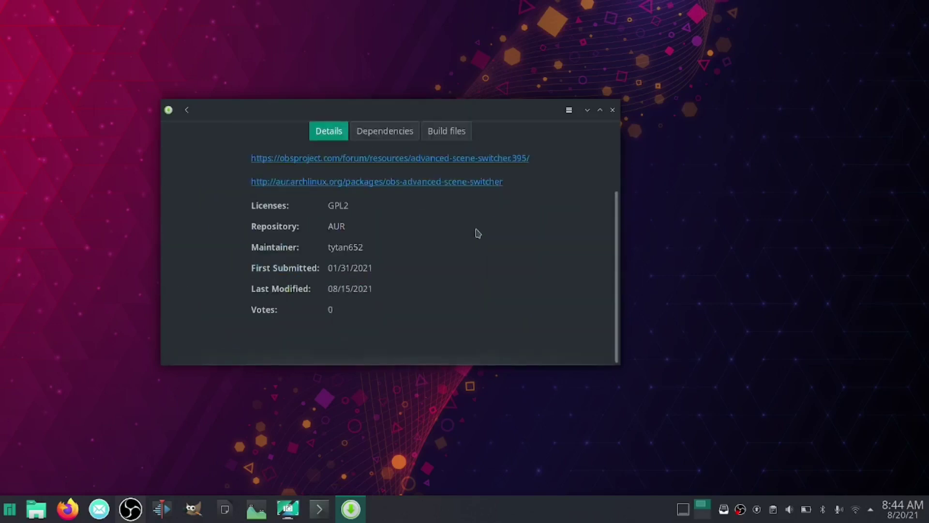
pyautogui.scroll(2, 477, 233)
pyautogui.click(390, 184)
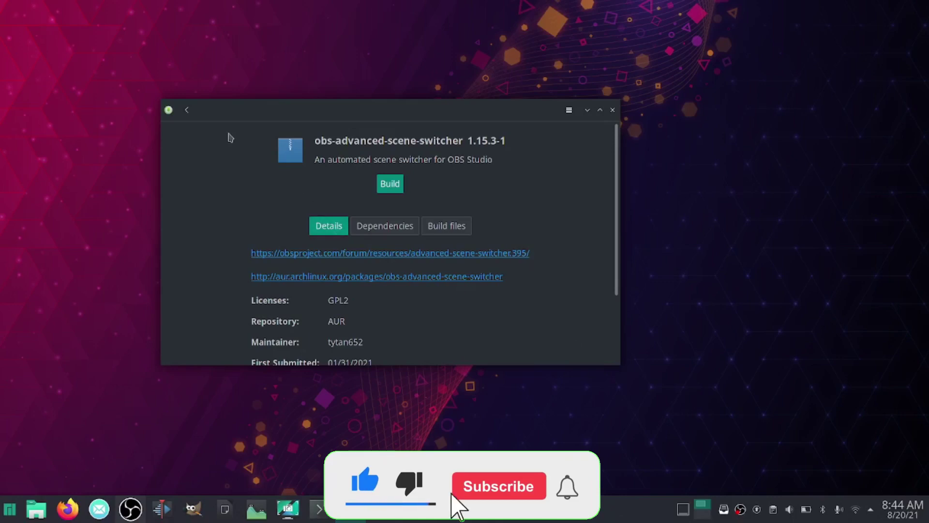
pyautogui.click(189, 114)
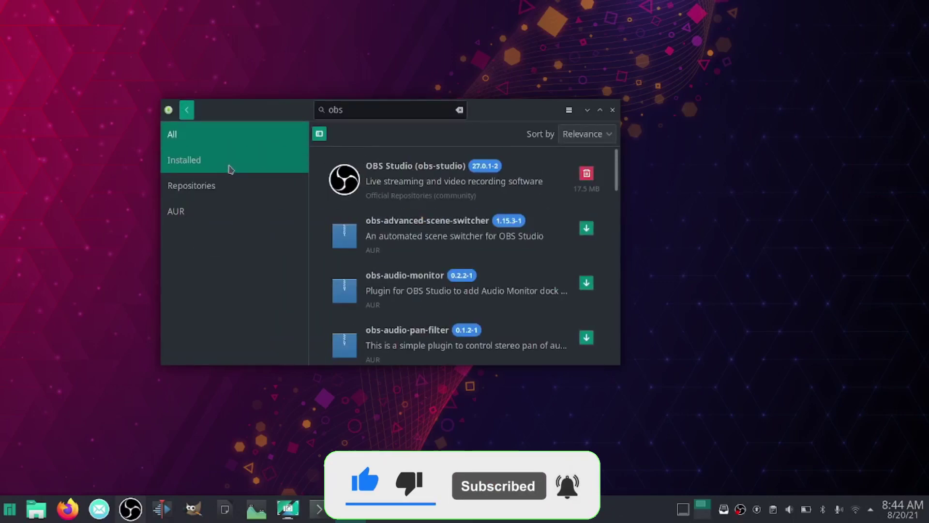
pyautogui.moveTo(498, 108); pyautogui.dragTo(548, 75)
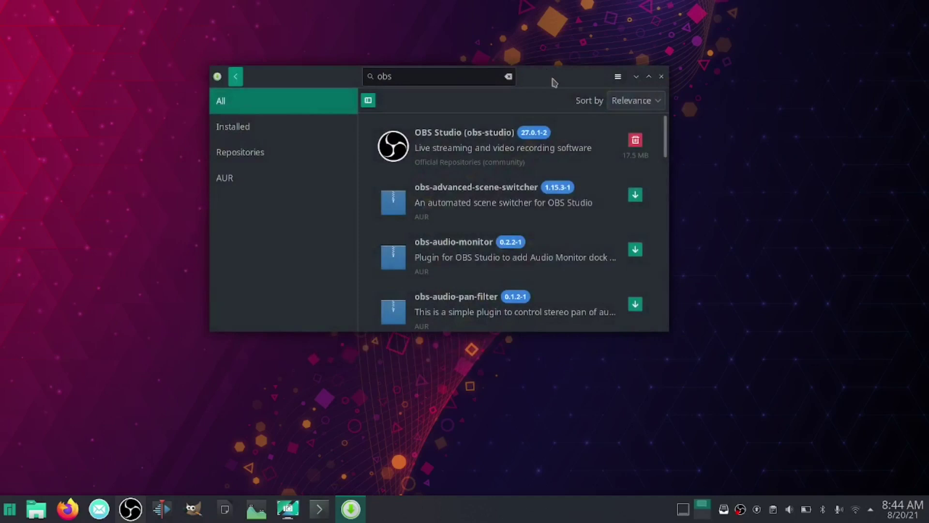